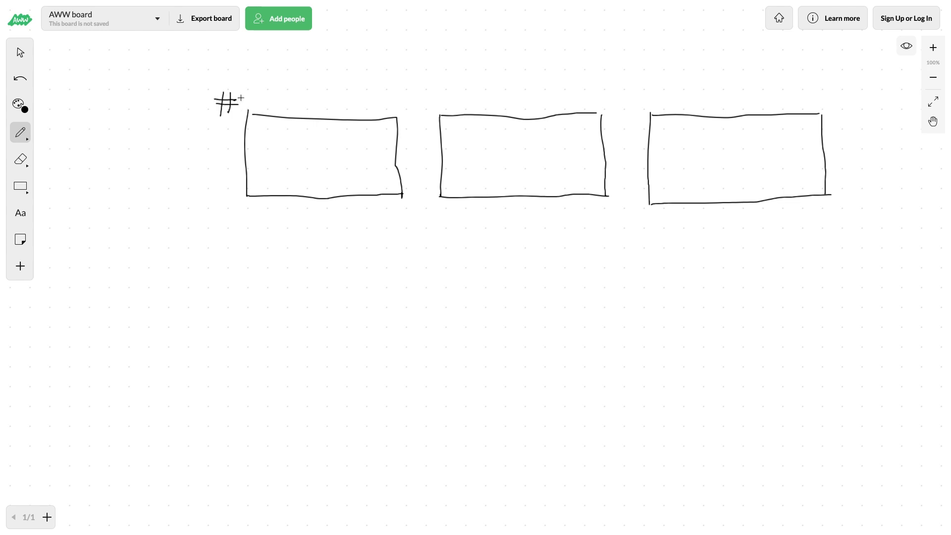
- Number the three frames #1, #2 and #3 and write "VO:" with three placeholder text lines beneath frame 1
mouse_move(425, 93)
left_mouse_down()
mouse_move(422, 105)
mouse_move(437, 94)
mouse_move(460, 105)
left_mouse_up()
mouse_move(643, 81)
left_mouse_down()
mouse_move(639, 102)
mouse_move(663, 87)
mouse_move(679, 95)
mouse_move(664, 99)
left_mouse_up()
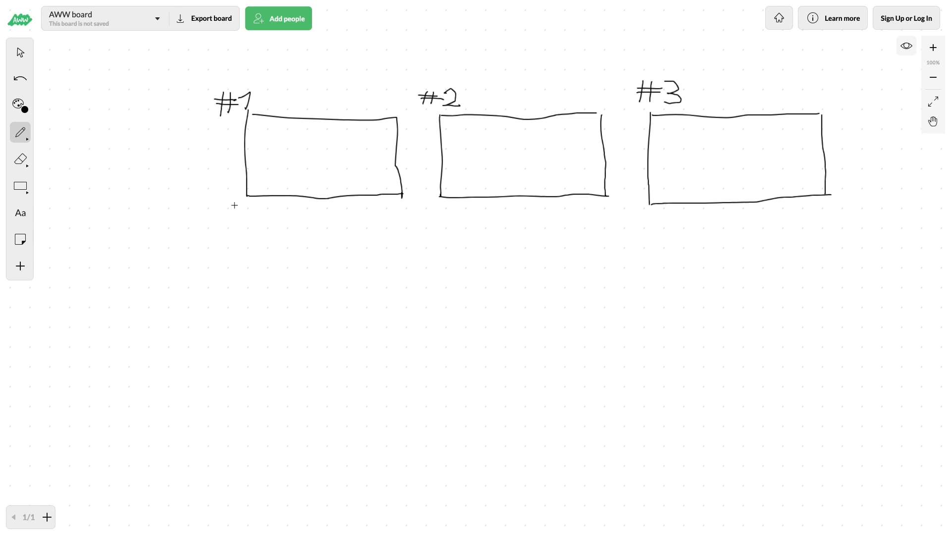
mouse_move(239, 209)
left_mouse_down()
mouse_move(256, 221)
mouse_move(257, 210)
left_mouse_up()
left_click(263, 219)
left_click_drag(266, 226, 403, 227)
left_click_drag(268, 219, 394, 221)
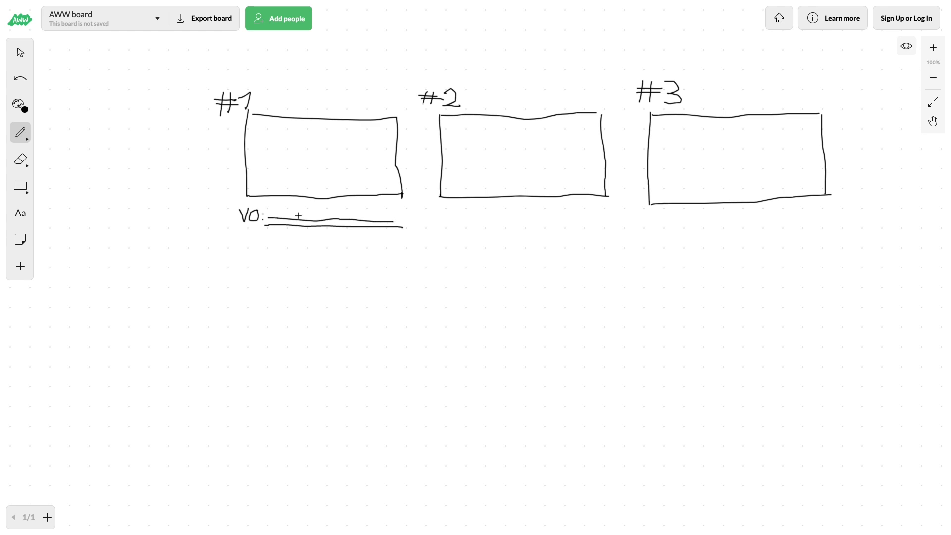
left_click_drag(272, 211, 388, 212)
- Sketch a stick figure and a question mark in frame 1, with an arrow pointing down at the figure's head
mouse_move(347, 185)
left_mouse_down()
mouse_move(357, 155)
mouse_move(367, 187)
mouse_move(358, 142)
mouse_move(370, 150)
mouse_move(361, 137)
left_mouse_up()
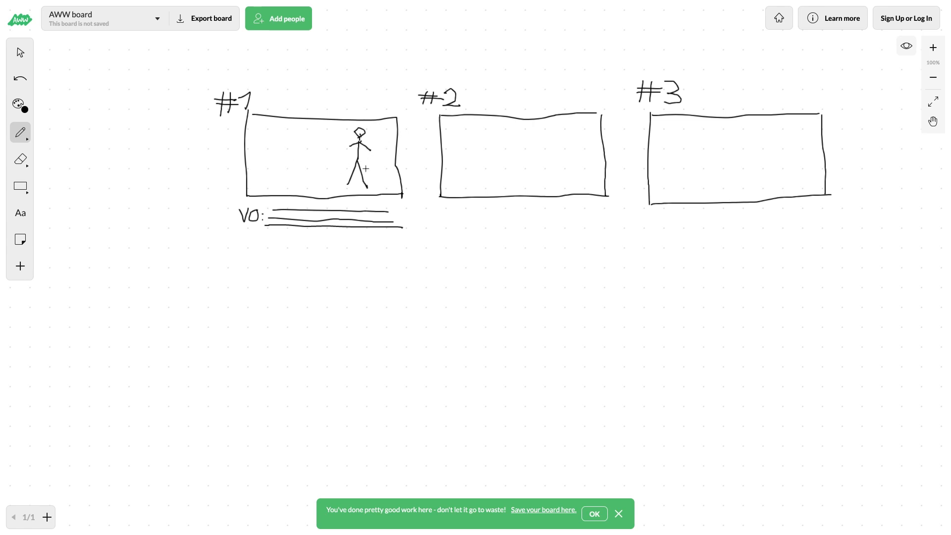
mouse_move(290, 141)
left_mouse_down()
mouse_move(296, 130)
mouse_move(308, 144)
mouse_move(295, 164)
mouse_move(299, 175)
left_mouse_up()
mouse_move(357, 122)
left_mouse_down()
mouse_move(393, 75)
mouse_move(355, 119)
mouse_move(373, 122)
left_mouse_up()
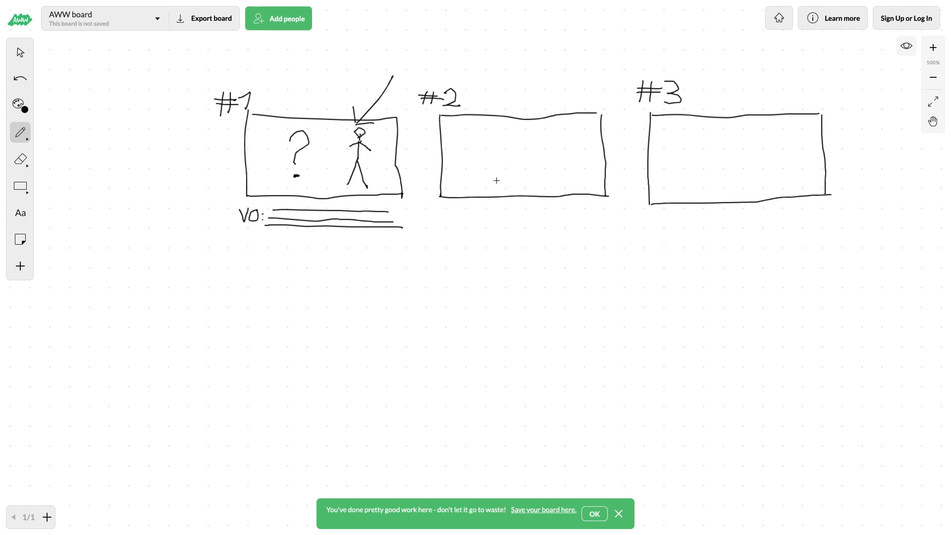
- Write "VO:" with two placeholder text lines beneath frame 2
mouse_move(448, 221)
left_mouse_down()
mouse_move(453, 210)
mouse_move(465, 223)
mouse_move(469, 210)
left_mouse_up()
left_click_drag(483, 211, 588, 213)
left_click_drag(485, 221, 592, 227)
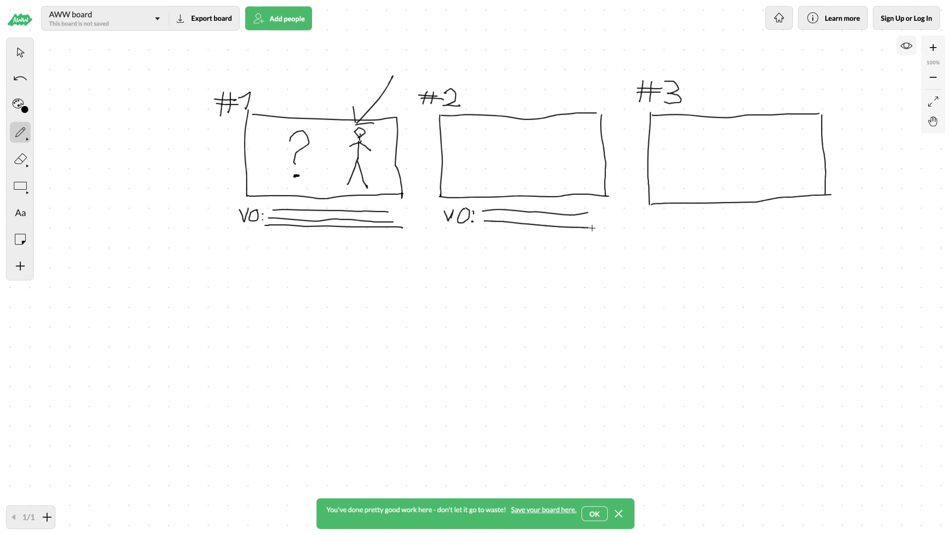
- Draw a row of three circles in frame 2 with a short caption line under each
mouse_move(479, 133)
left_mouse_down()
mouse_move(472, 143)
mouse_move(484, 134)
left_mouse_up()
mouse_move(522, 133)
left_mouse_down()
mouse_move(513, 148)
mouse_move(523, 132)
left_mouse_up()
mouse_move(561, 132)
left_mouse_down()
mouse_move(556, 149)
mouse_move(565, 131)
left_mouse_up()
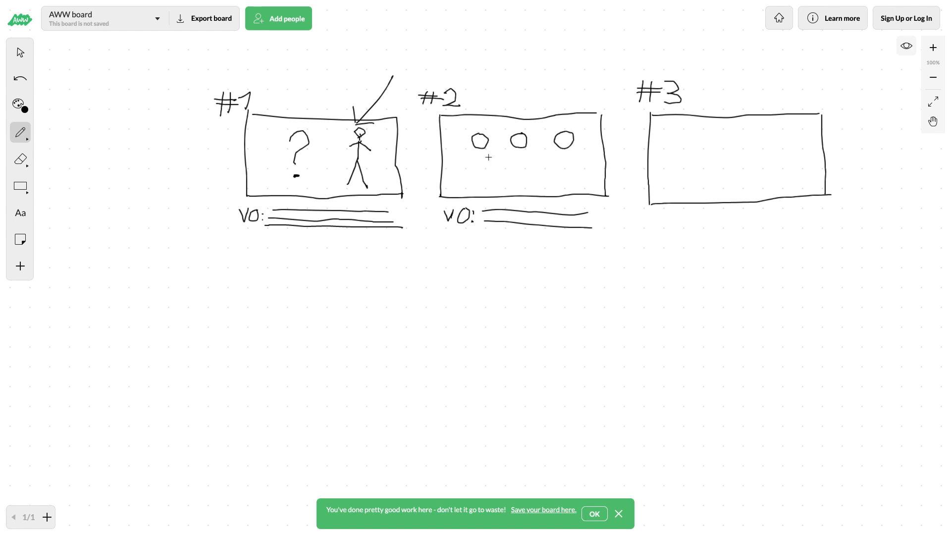
left_click_drag(472, 157, 488, 158)
left_click_drag(511, 157, 575, 157)
- Write "VO:" with two placeholder lines beneath frame 3 and draw three centred text lines inside the frame
left_click_drag(649, 215, 814, 207)
left_click_drag(693, 223, 818, 224)
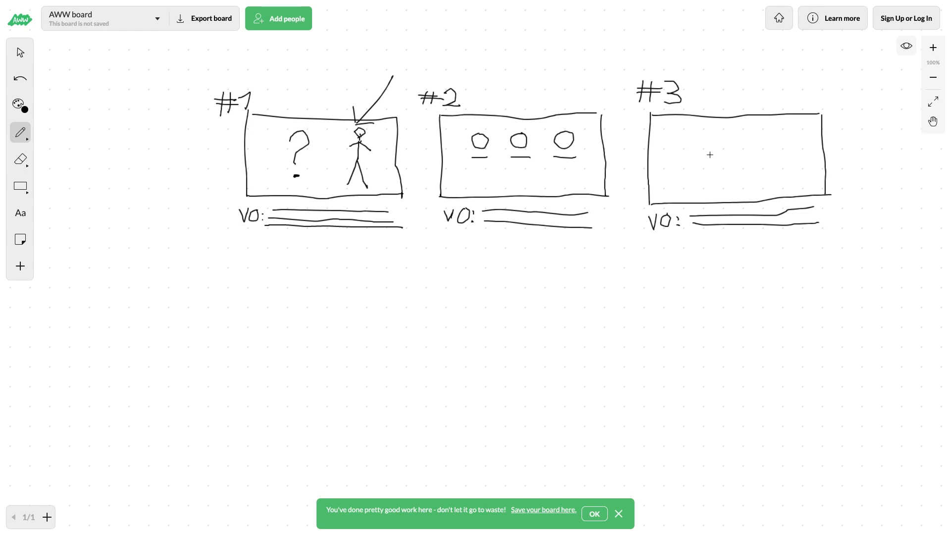
left_click_drag(693, 147, 786, 147)
left_click_drag(694, 153, 785, 154)
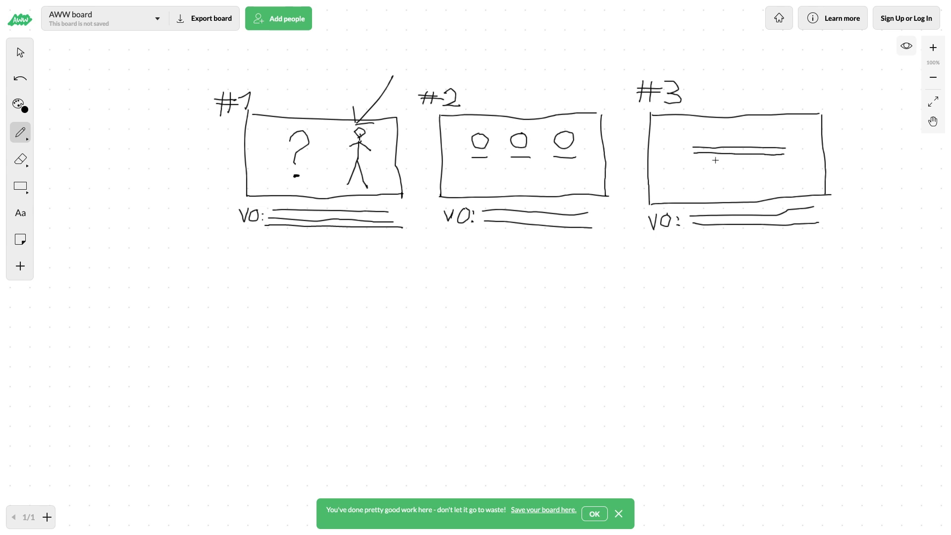
left_click_drag(696, 163, 785, 161)
- Draw a fourth rectangular frame below frame 1 and label it #4
left_click_drag(247, 261, 244, 320)
left_click_drag(247, 257, 402, 257)
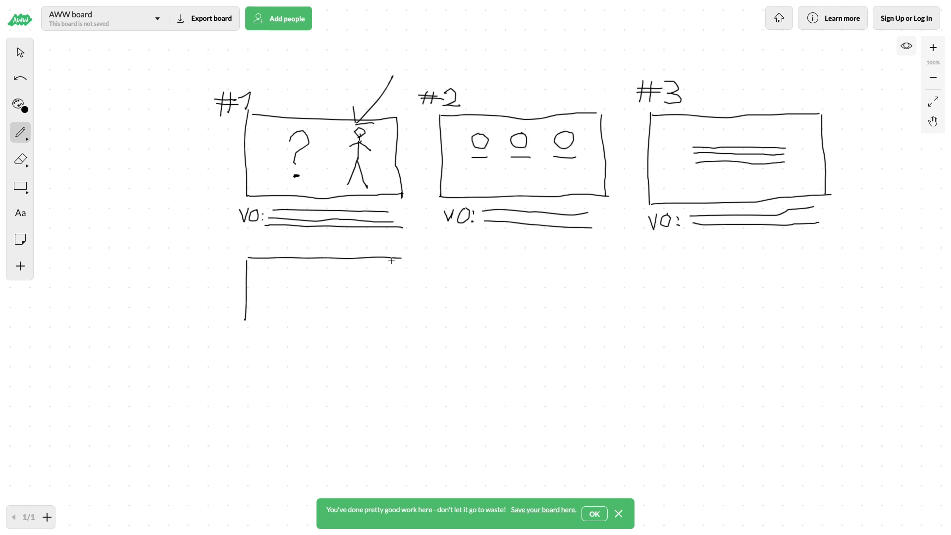
mouse_move(244, 318)
left_mouse_down()
mouse_move(246, 329)
mouse_move(394, 336)
mouse_move(402, 257)
left_mouse_up()
left_click_drag(227, 258, 226, 262)
mouse_move(236, 246)
left_mouse_down()
mouse_move(233, 262)
mouse_move(248, 254)
left_mouse_up()
left_click_drag(245, 245, 243, 270)
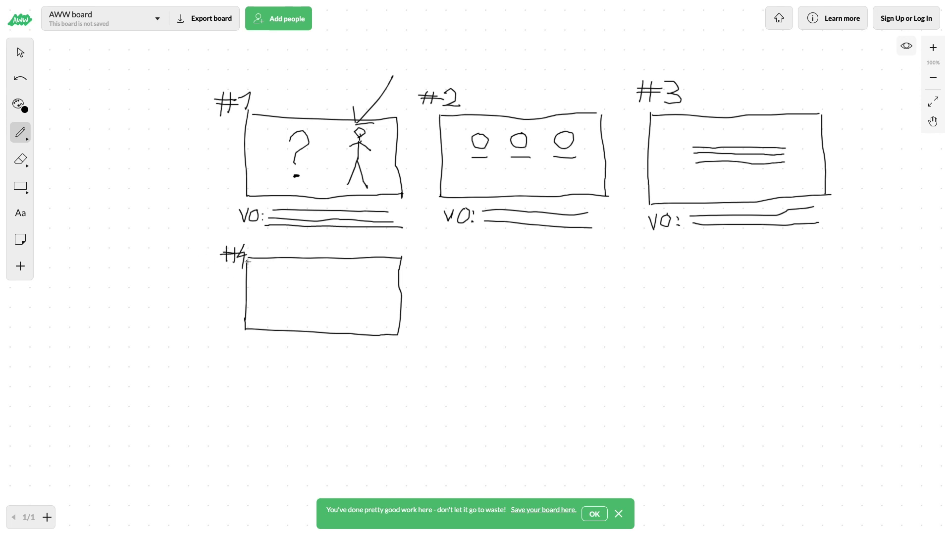
- Write "VO:" with three placeholder lines beneath frame 4 and an underlined "LOGO" inside the frame
mouse_move(243, 340)
left_mouse_down()
mouse_move(247, 350)
mouse_move(252, 339)
mouse_move(270, 352)
mouse_move(382, 360)
left_mouse_up()
left_click_drag(278, 345, 386, 350)
left_click_drag(282, 338, 391, 340)
mouse_move(297, 283)
left_mouse_down()
mouse_move(304, 294)
mouse_move(322, 290)
left_mouse_up()
left_click_drag(333, 284, 327, 293)
left_click_drag(353, 283, 353, 284)
left_click_drag(290, 310, 353, 308)
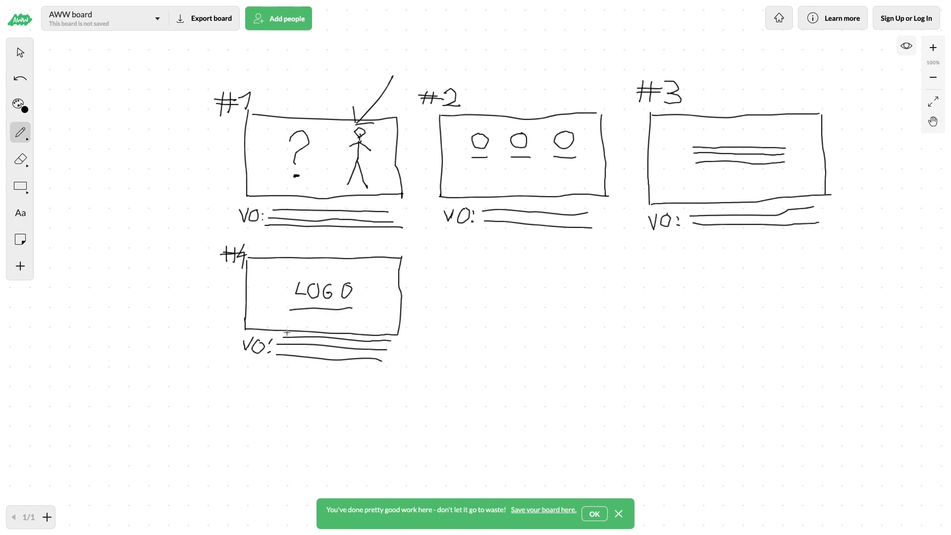
- Draw a fifth rectangular frame below frame 2 and label it #5
mouse_move(455, 259)
left_mouse_down()
mouse_move(449, 341)
mouse_move(609, 357)
mouse_move(528, 267)
left_mouse_up()
mouse_move(602, 276)
left_mouse_down()
mouse_move(455, 259)
mouse_move(439, 248)
mouse_move(436, 261)
left_mouse_up()
mouse_move(453, 241)
left_mouse_down()
mouse_move(445, 262)
mouse_move(459, 248)
mouse_move(461, 259)
mouse_move(500, 244)
left_mouse_up()
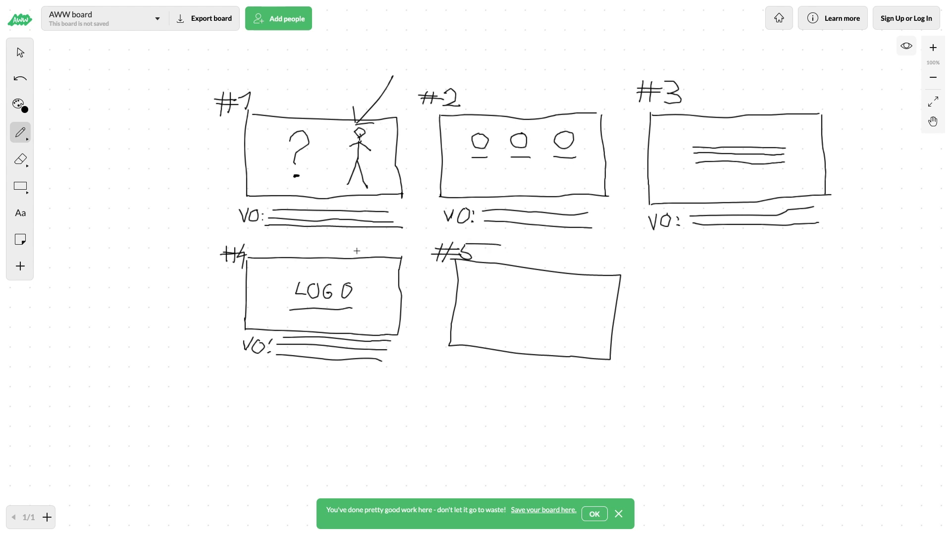
- Write "NOTES:" with a placeholder line and a handwritten "W" beneath the voice-over lines of frame 1
mouse_move(241, 232)
left_mouse_down()
mouse_move(242, 241)
mouse_move(248, 230)
mouse_move(280, 247)
left_mouse_up()
mouse_move(289, 234)
left_mouse_down()
mouse_move(280, 248)
mouse_move(403, 244)
left_mouse_up()
left_click(294, 244)
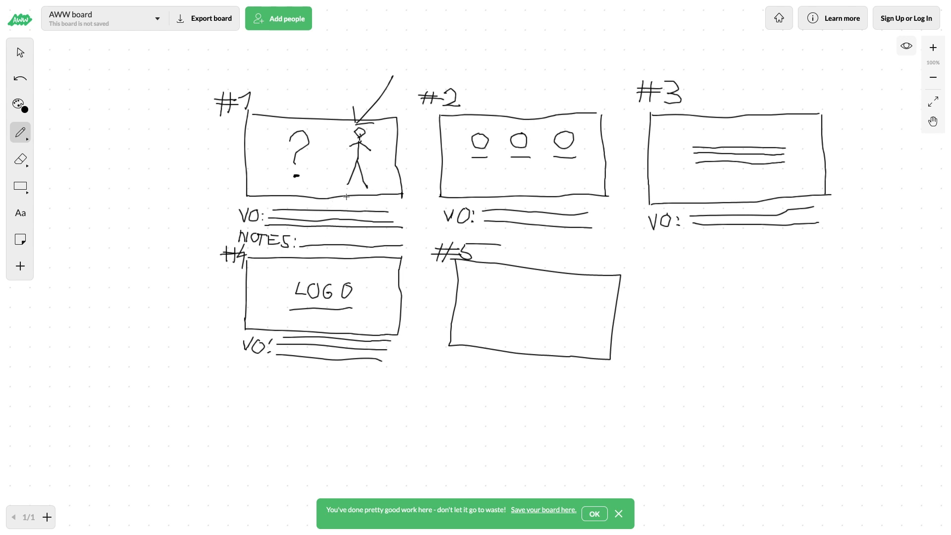
mouse_move(300, 233)
left_mouse_down()
mouse_move(305, 243)
mouse_move(320, 232)
left_mouse_up()
- Draw two horizontal arrows pointing into frame 1 from either side, towards the stick figure and the question mark
mouse_move(423, 152)
left_mouse_down()
mouse_move(368, 160)
mouse_move(387, 168)
left_mouse_up()
left_click_drag(200, 146, 262, 148)
left_click_drag(254, 140, 254, 154)
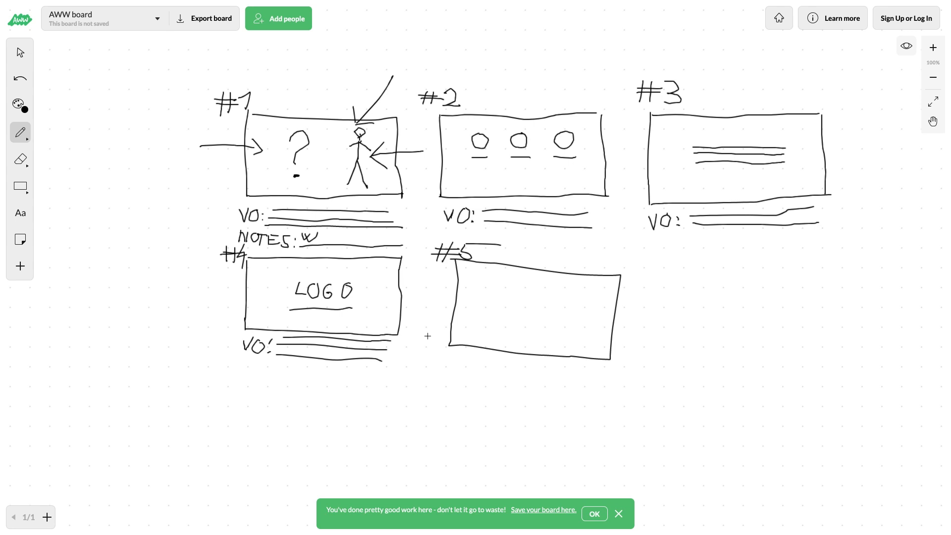
- Cross out frames 5 and 2 with a large X over each
mouse_move(490, 338)
left_mouse_down()
mouse_move(453, 374)
mouse_move(589, 258)
left_mouse_up()
left_click_drag(450, 234, 628, 366)
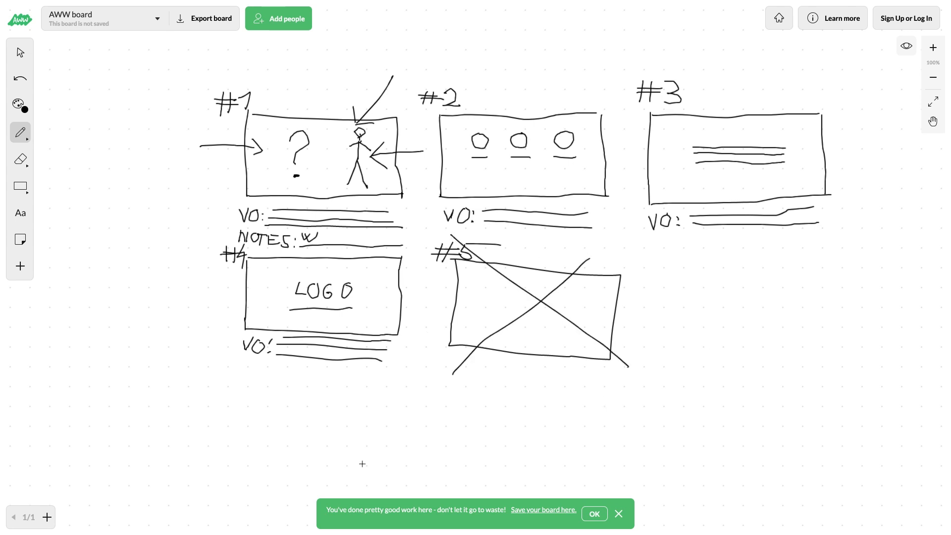
left_click_drag(452, 230, 592, 102)
mouse_move(466, 79)
left_mouse_down()
mouse_move(510, 131)
mouse_move(591, 211)
left_mouse_up()
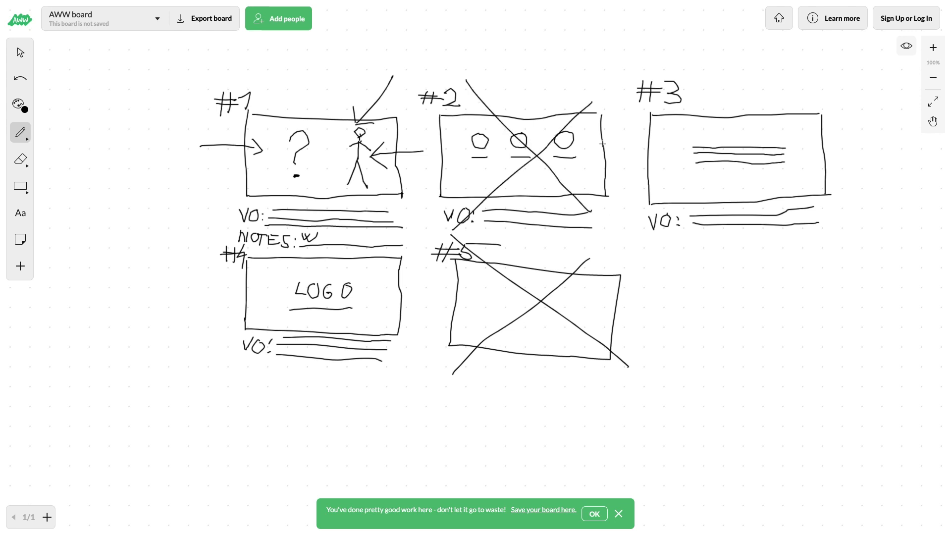
- Draw a long curved arrow from frame 2 around frame 3 to below frame 4, and add a replacement frame labelled #2 there
mouse_move(602, 83)
left_mouse_down()
mouse_move(706, 49)
mouse_move(828, 86)
mouse_move(872, 232)
mouse_move(851, 331)
mouse_move(720, 411)
mouse_move(634, 436)
mouse_move(272, 473)
mouse_move(264, 486)
mouse_move(281, 484)
mouse_move(276, 464)
left_mouse_up()
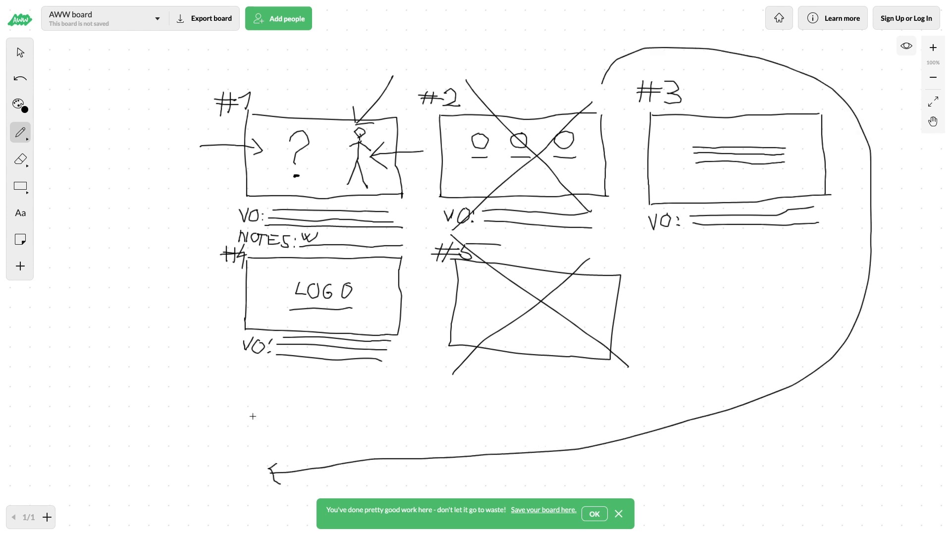
mouse_move(247, 375)
left_mouse_down()
mouse_move(249, 434)
mouse_move(355, 435)
mouse_move(369, 384)
mouse_move(240, 372)
mouse_move(222, 360)
mouse_move(214, 378)
left_mouse_up()
mouse_move(232, 355)
left_mouse_down()
mouse_move(227, 375)
mouse_move(236, 364)
mouse_move(247, 365)
mouse_move(243, 377)
mouse_move(252, 372)
left_mouse_up()
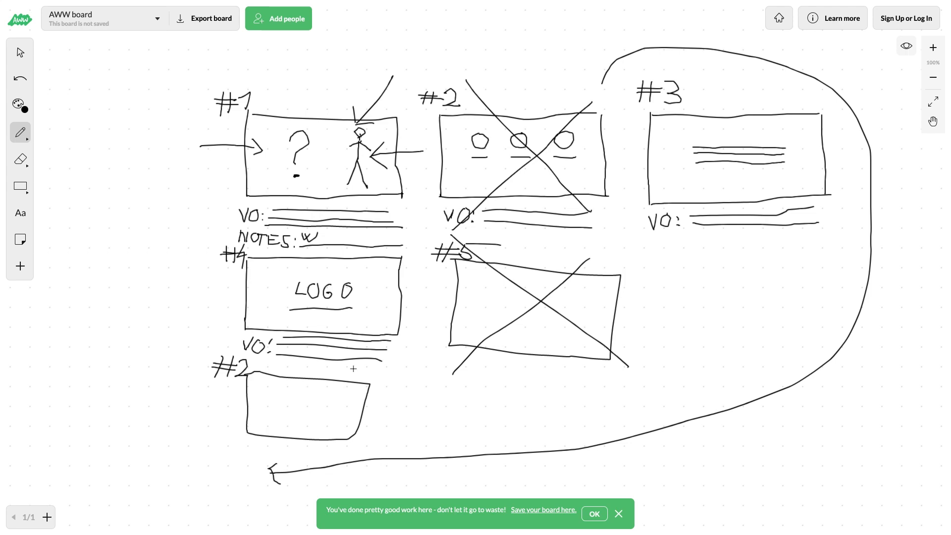